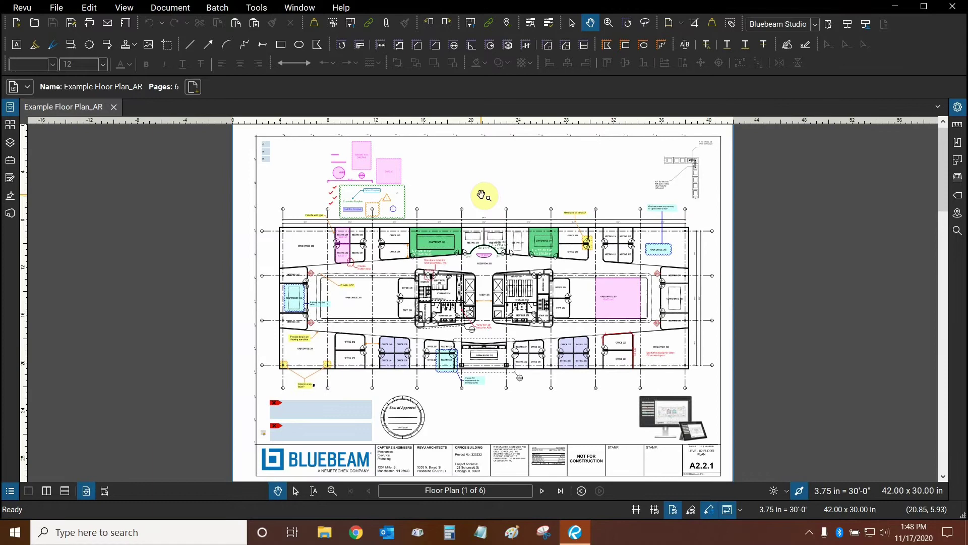
Step: Zoom in on the cloud markup above the meeting rooms and Conference 207
scroll(481, 194, up, 5)
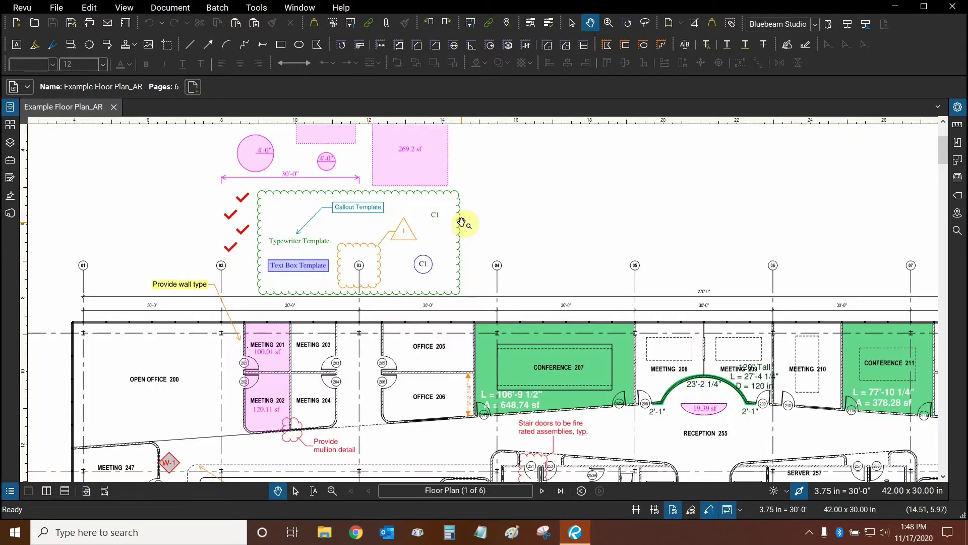
Step: Add a reply reading 'Type instructions' to the cloud markup around the templates
click(460, 221)
right_click(460, 221)
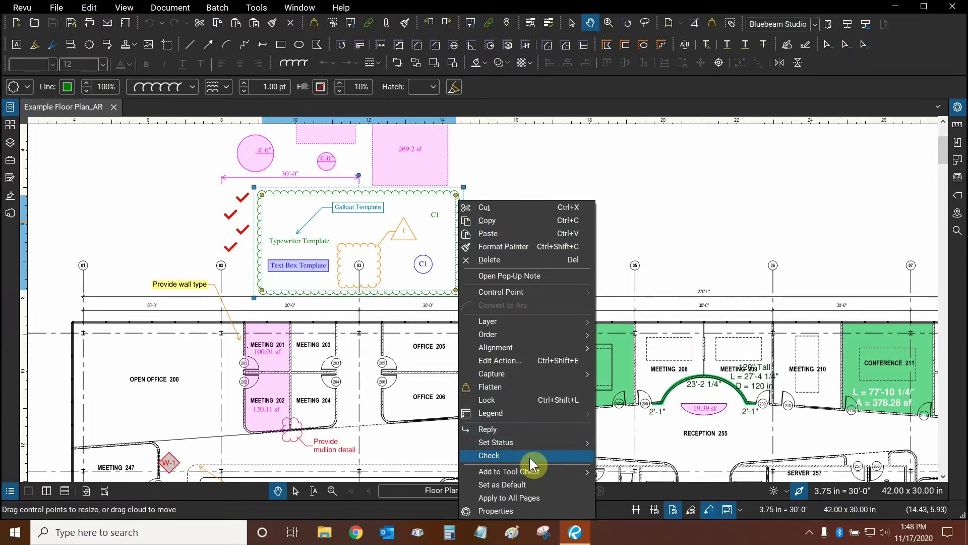
click(508, 431)
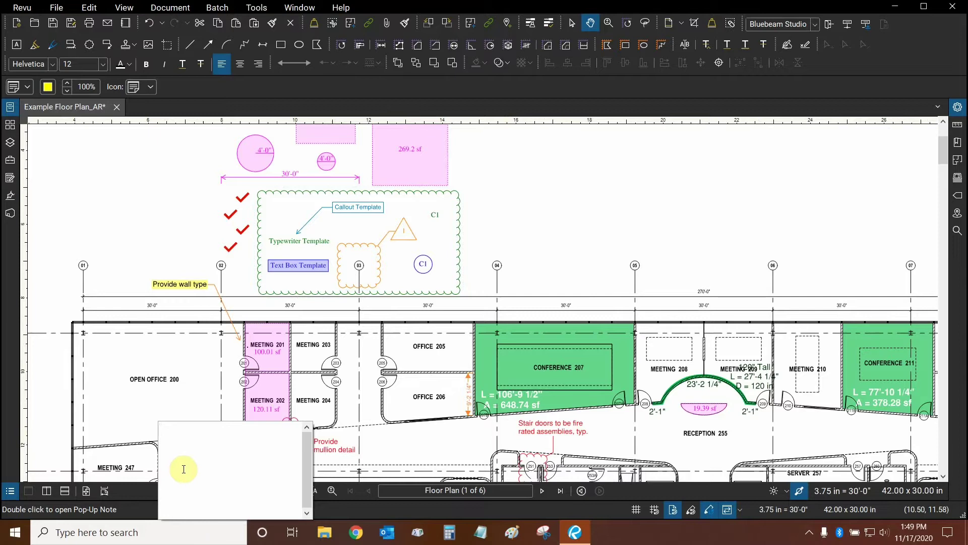
click(204, 455)
text(Type instructions)
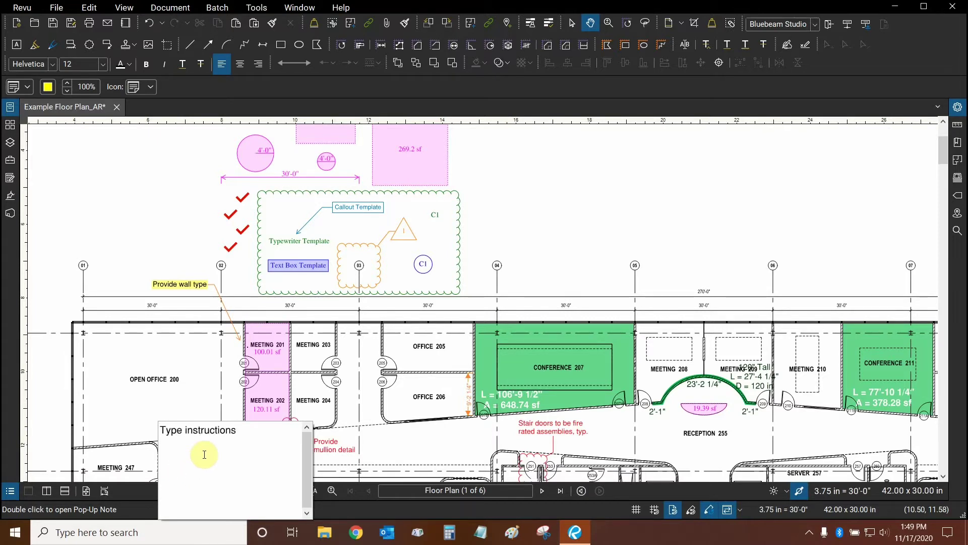
click(188, 237)
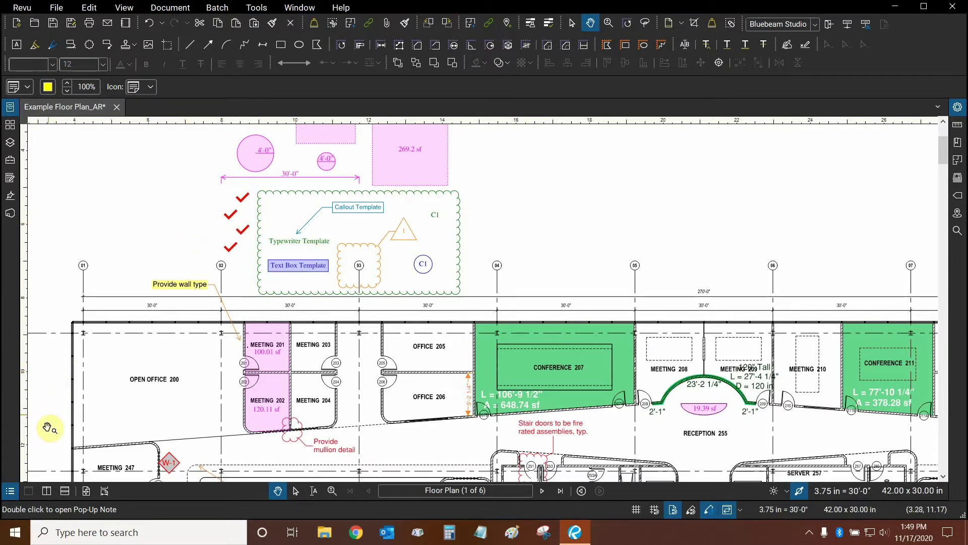
Step: Open the Markups List and select the cloud markup to locate its entry
click(11, 491)
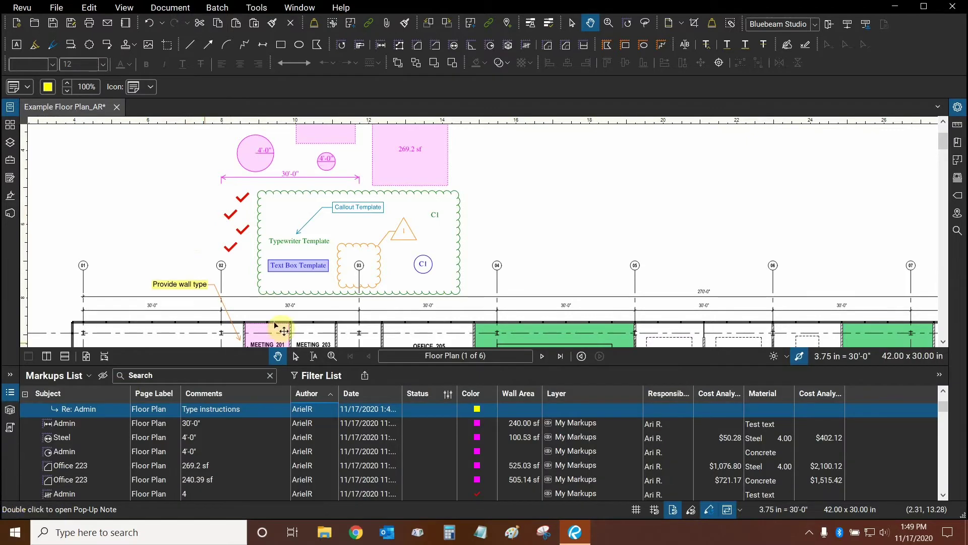
click(456, 204)
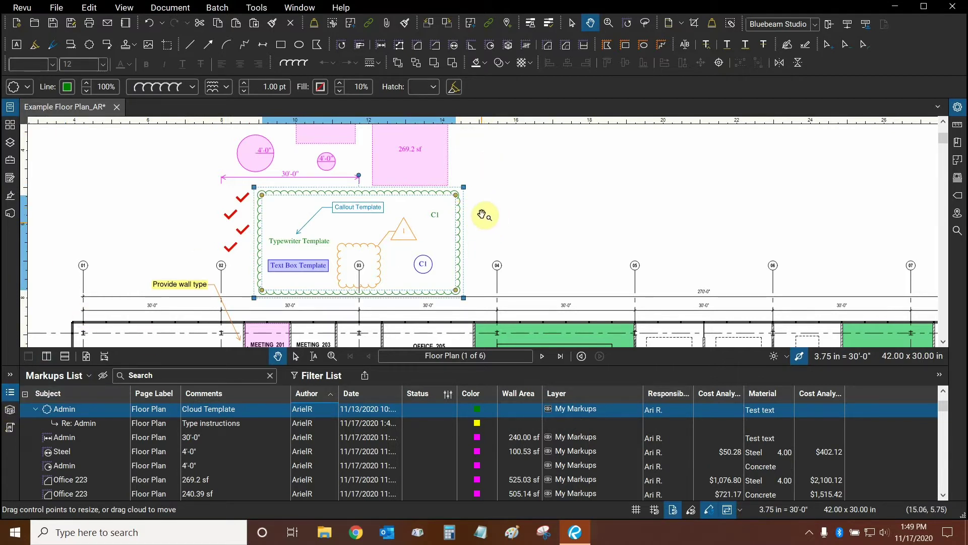
click(480, 217)
click(459, 367)
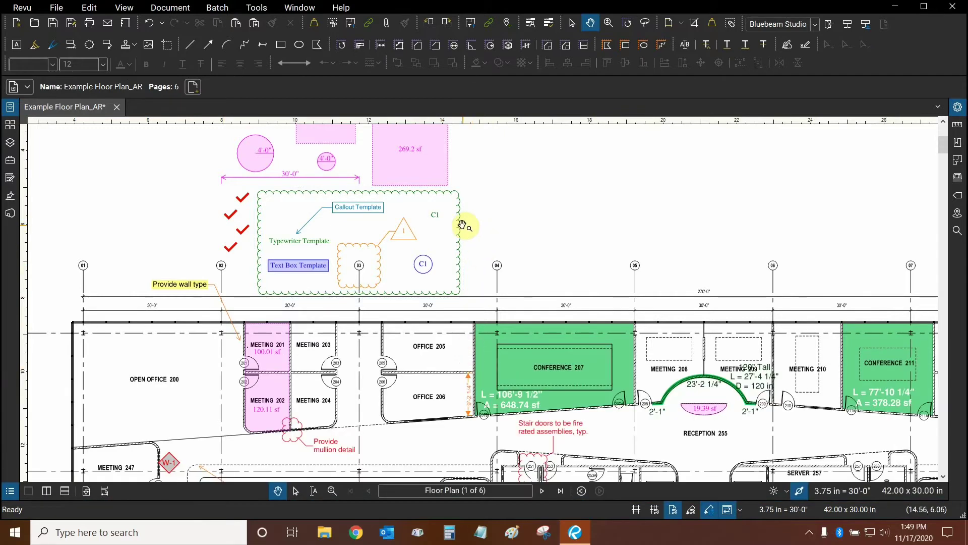
click(458, 225)
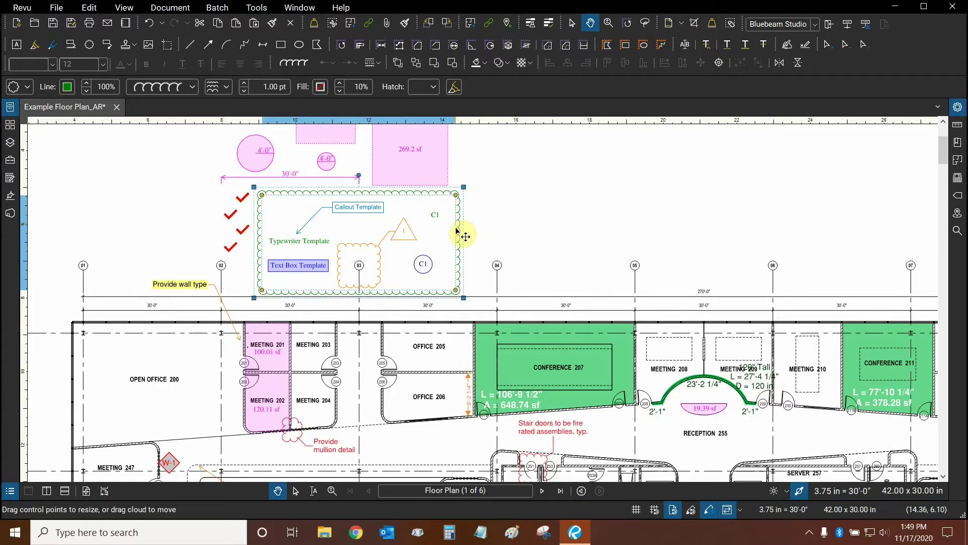
click(10, 492)
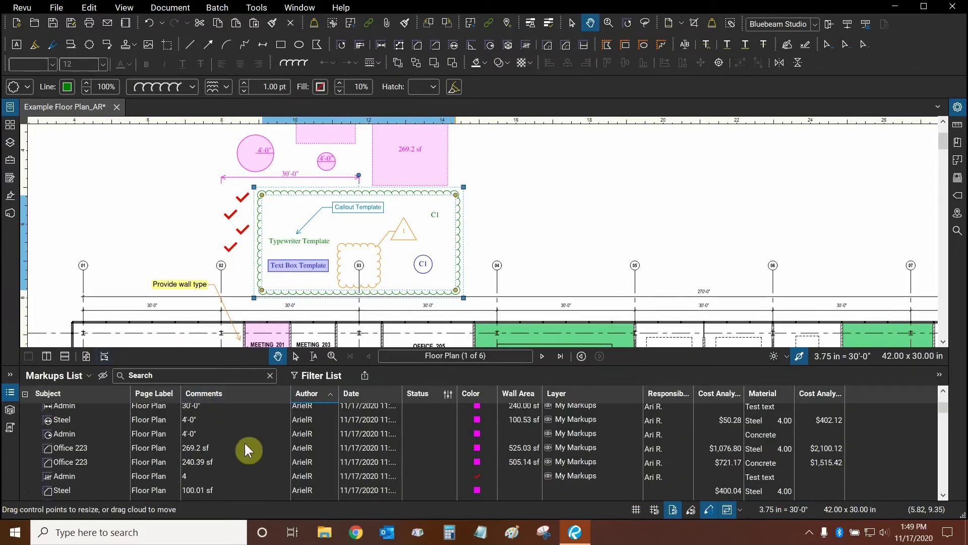
click(491, 221)
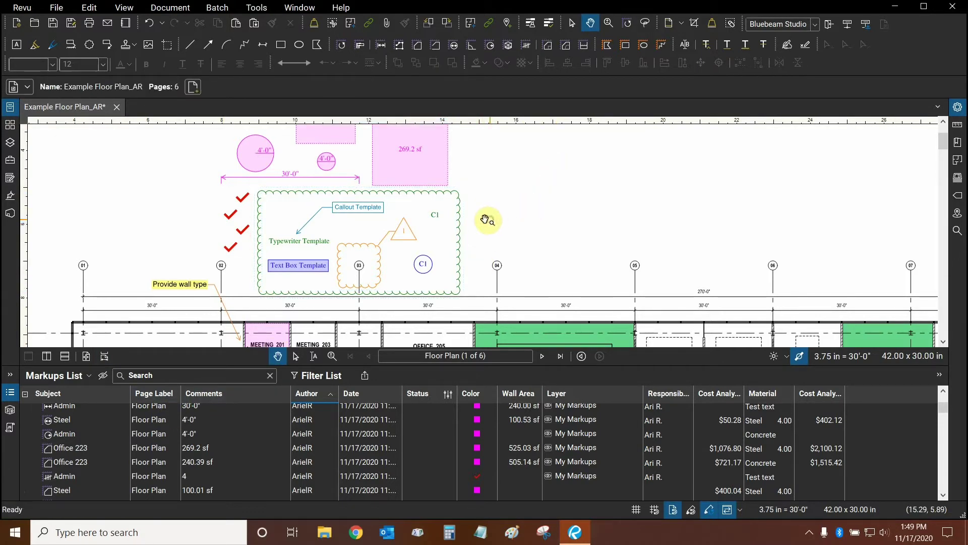
click(457, 222)
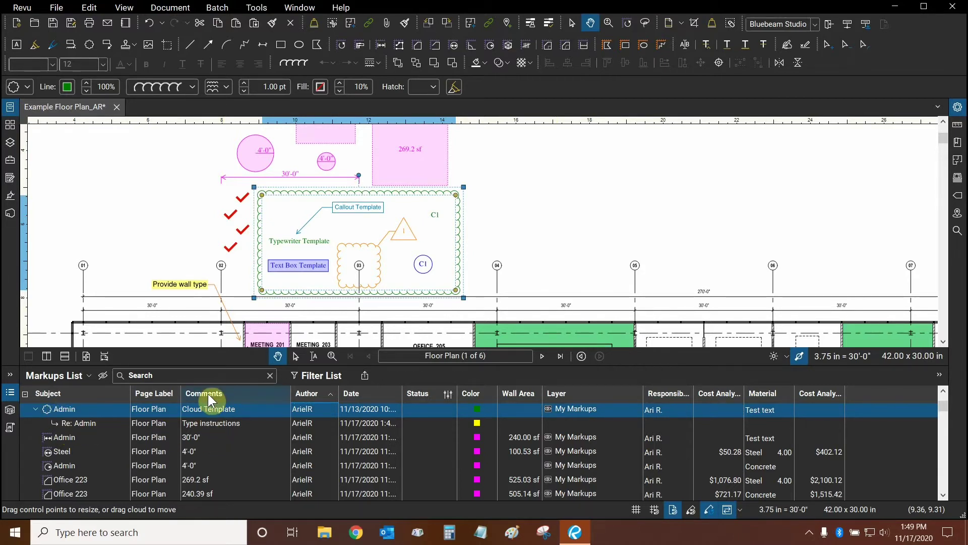
Step: Select the 'Type instructions' reply row nested under the Cloud Template markup
click(234, 423)
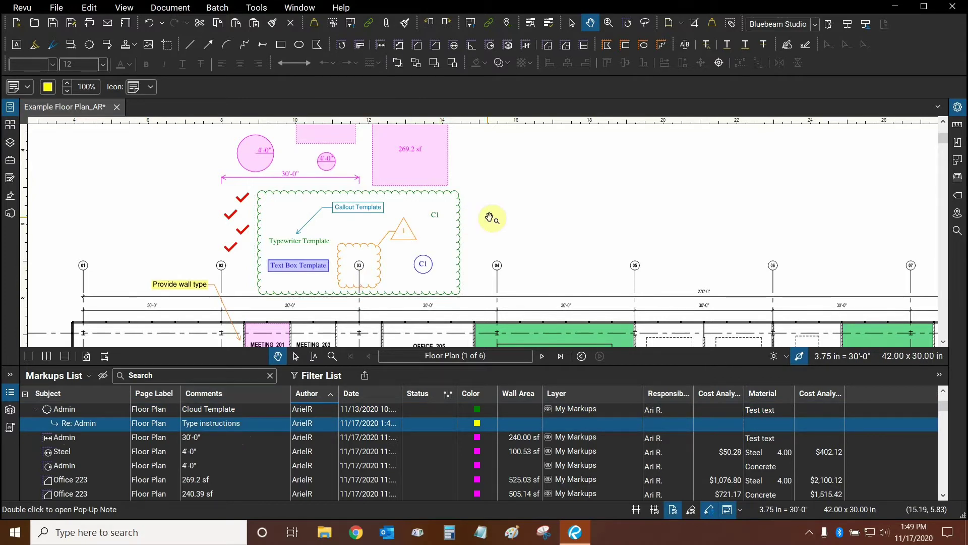
drag(479, 218, 539, 240)
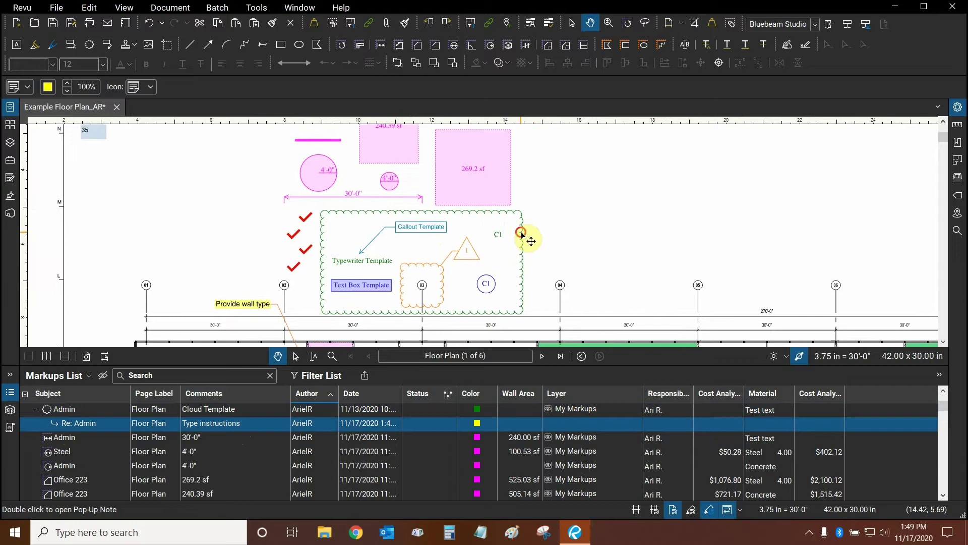
click(519, 233)
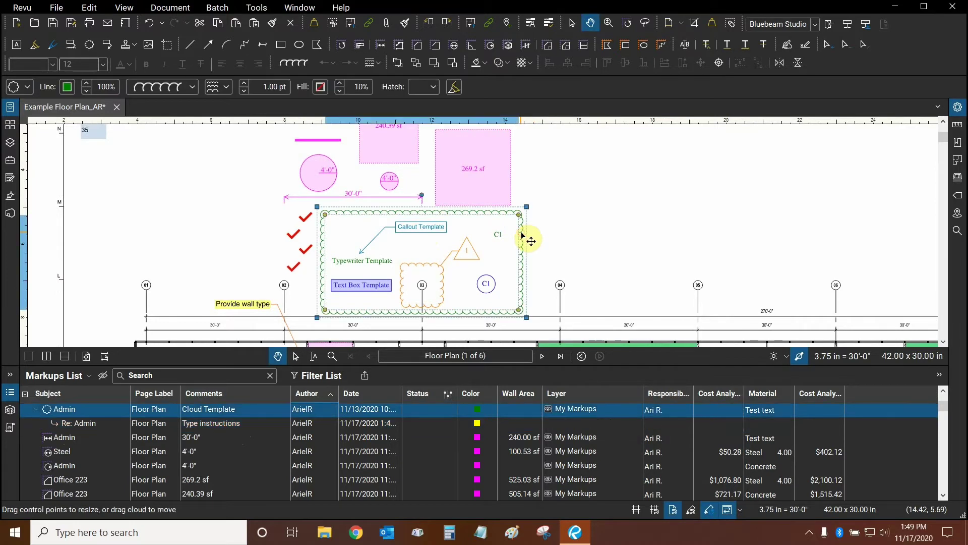
click(585, 216)
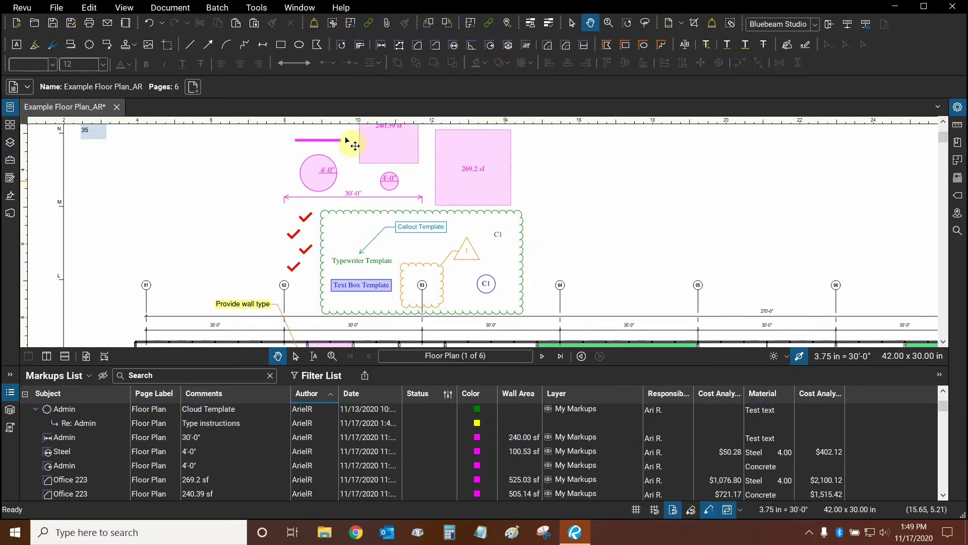
Step: Open the Studio panel and display the All Projects list of joined projects
click(10, 214)
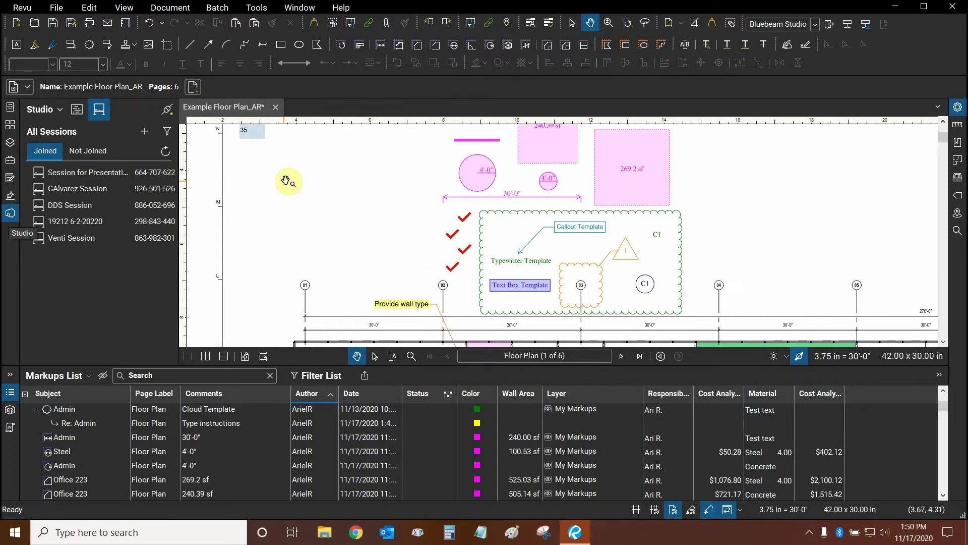
click(78, 110)
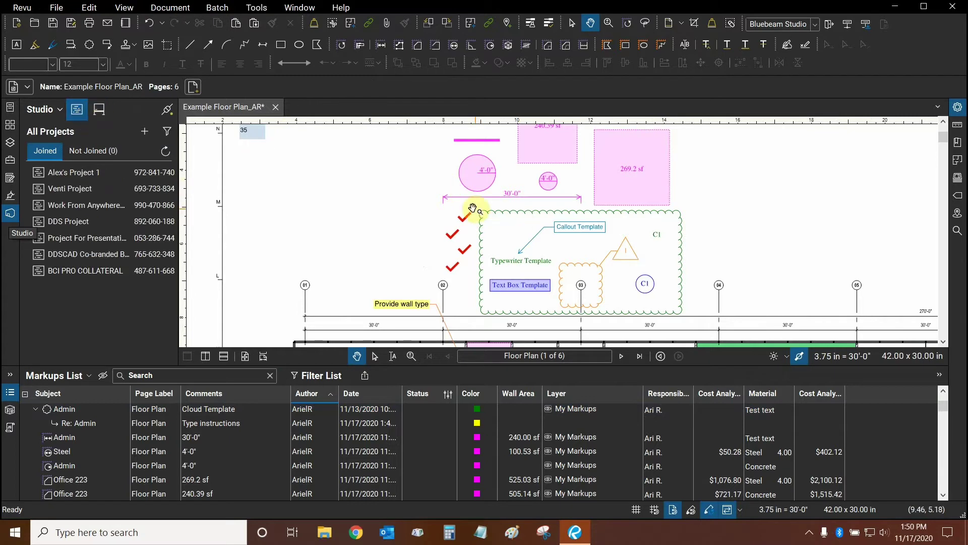
drag(454, 205, 395, 216)
drag(648, 242, 626, 233)
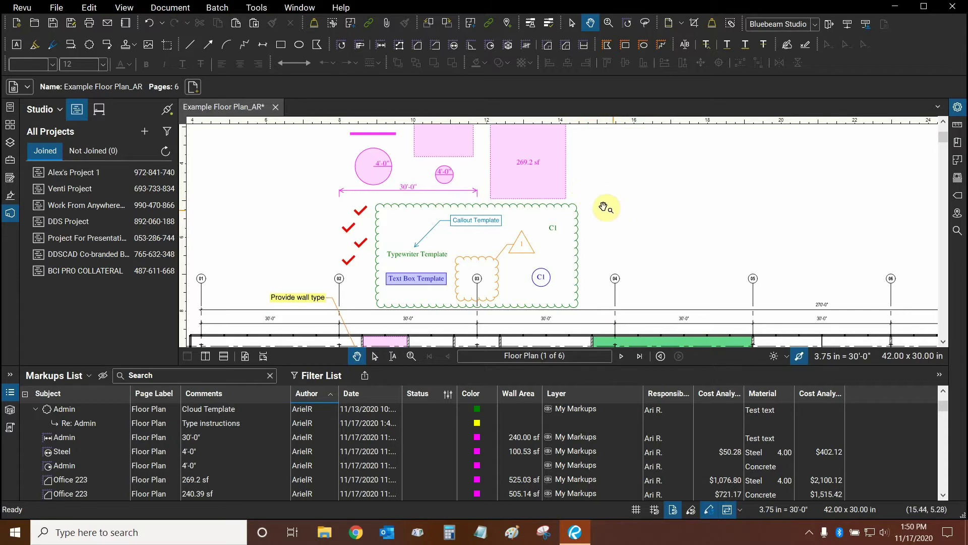
Step: Join the Session for Presentations from the Studio sessions list
click(98, 113)
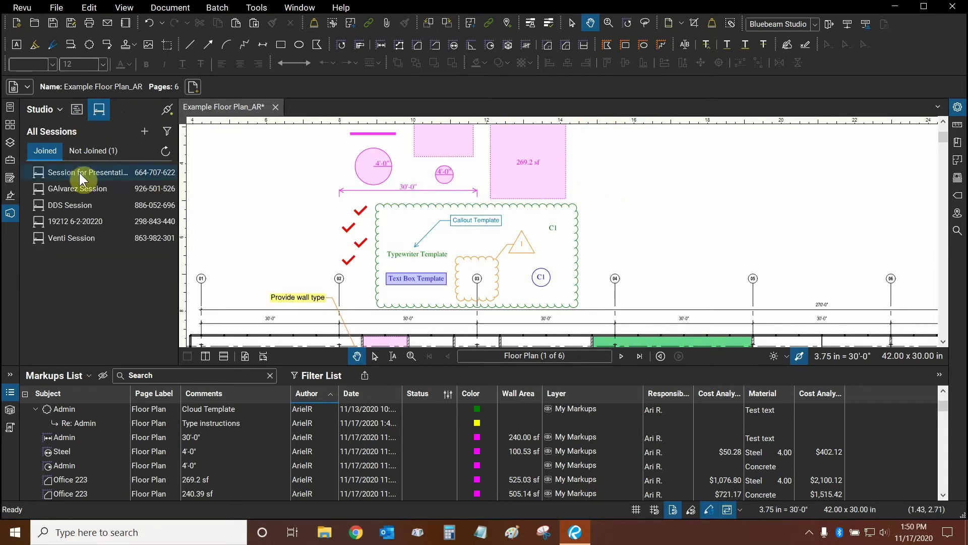
double_click(80, 172)
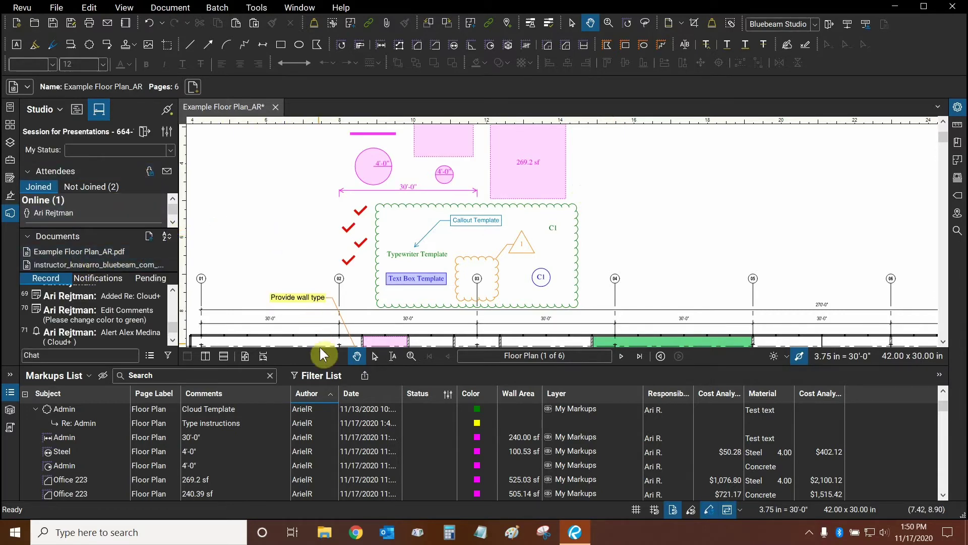
click(319, 363)
Step: Close the floor plan without saving and open the Regional Airport Terminal construction set
click(278, 110)
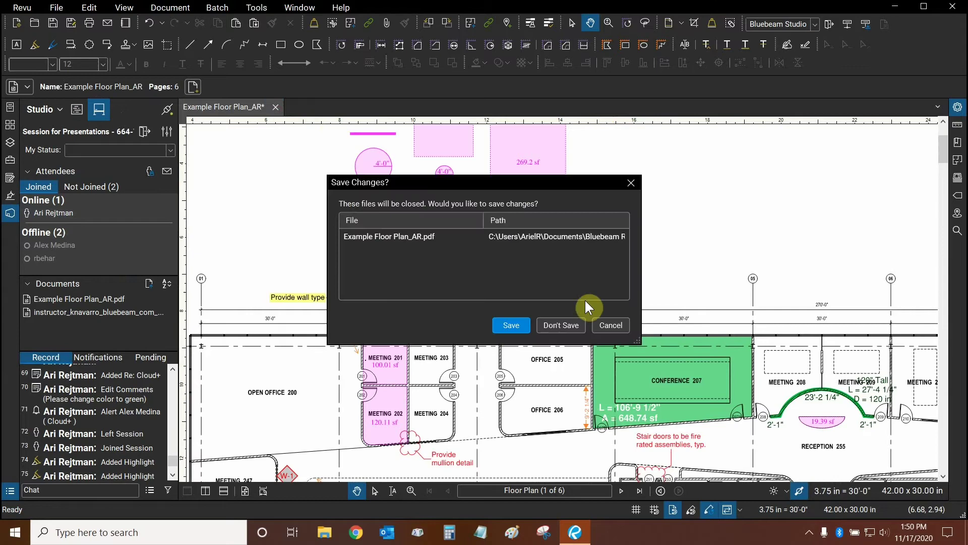
click(556, 324)
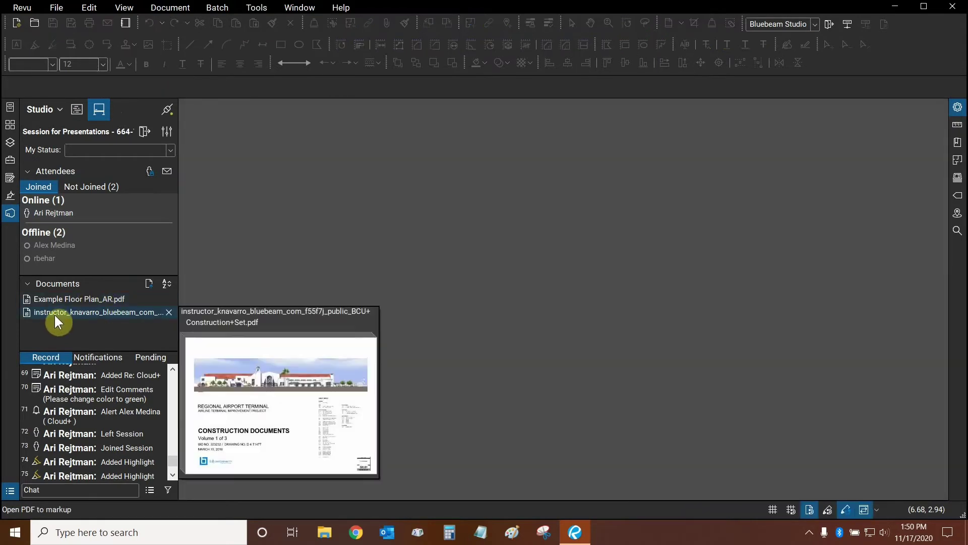
double_click(54, 314)
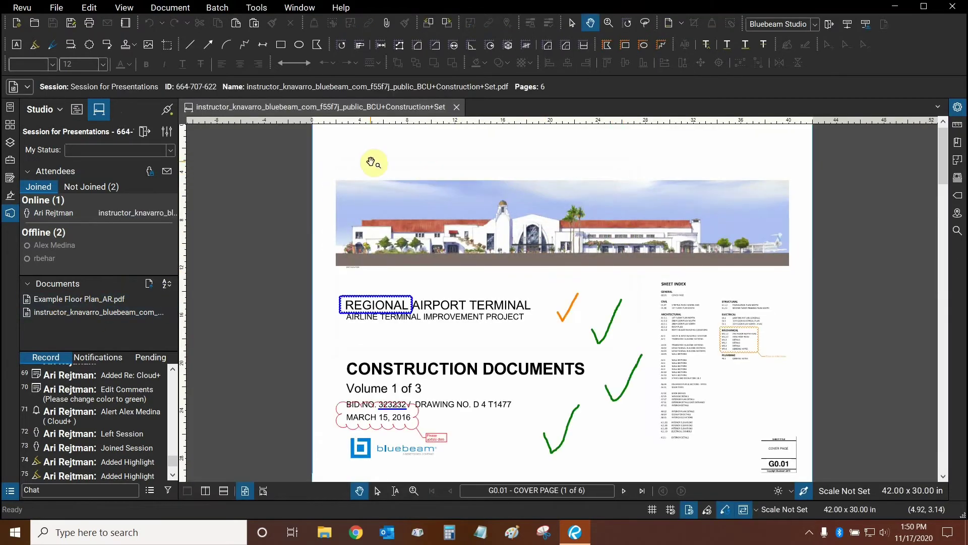
click(191, 111)
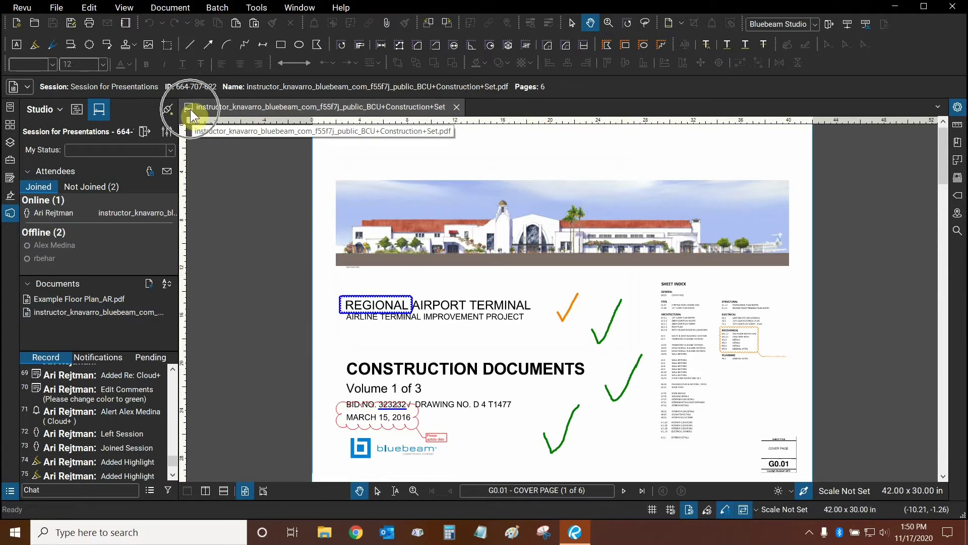
Step: Zoom to the cover page's 'Please update date' cloud markup and select it
mouse_move(692, 400)
mouse_down()
mouse_move(547, 303)
mouse_move(404, 352)
mouse_move(471, 250)
mouse_up()
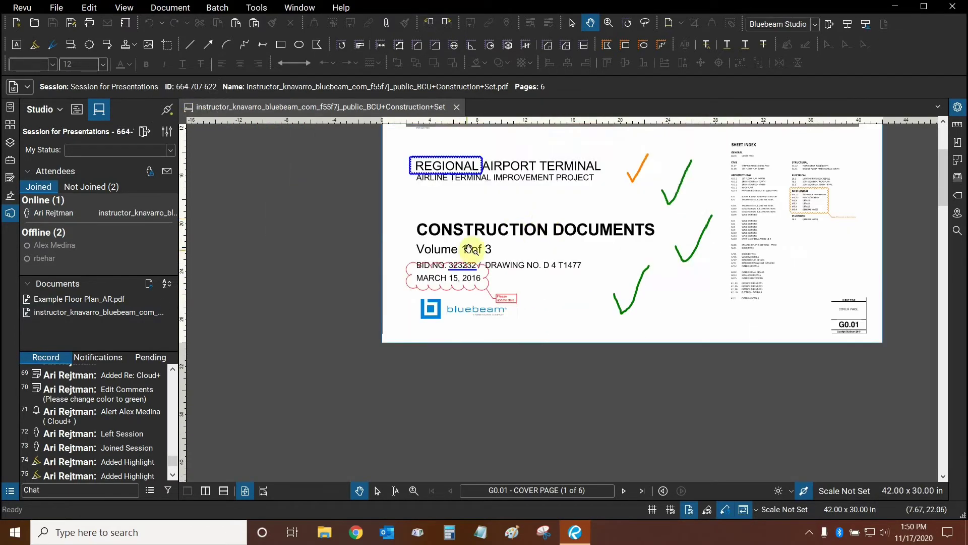
scroll(471, 250, up, 2)
drag(500, 216, 499, 277)
scroll(558, 329, up, 3)
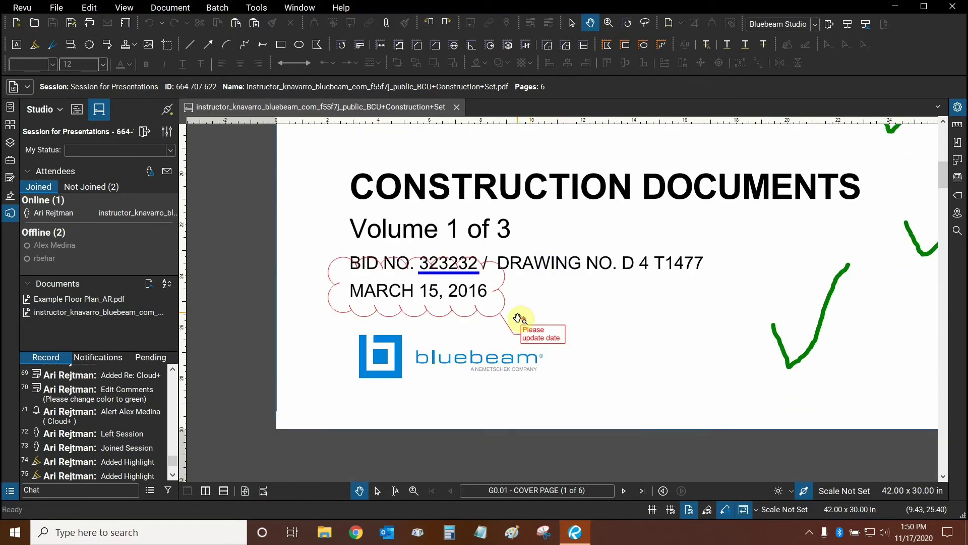
scroll(518, 318, up, 2)
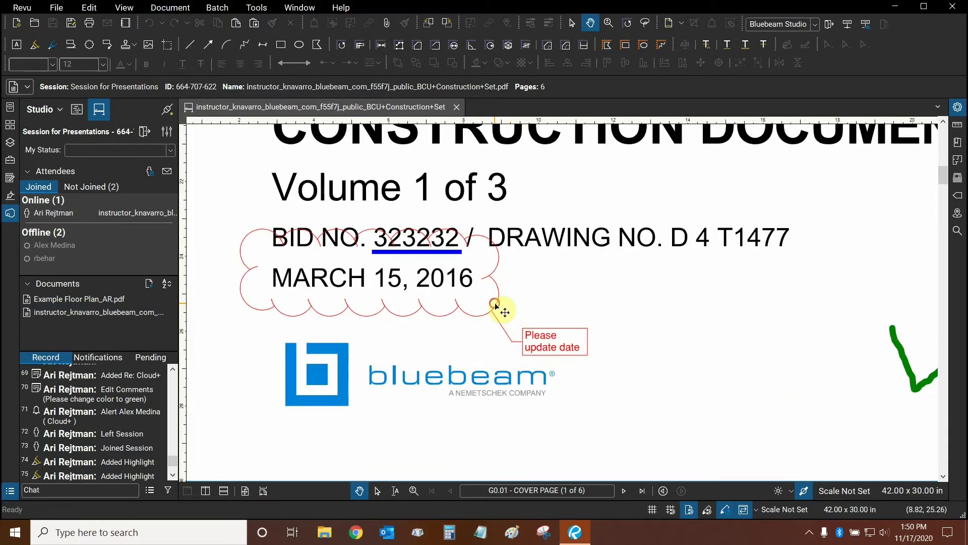
click(496, 305)
click(958, 112)
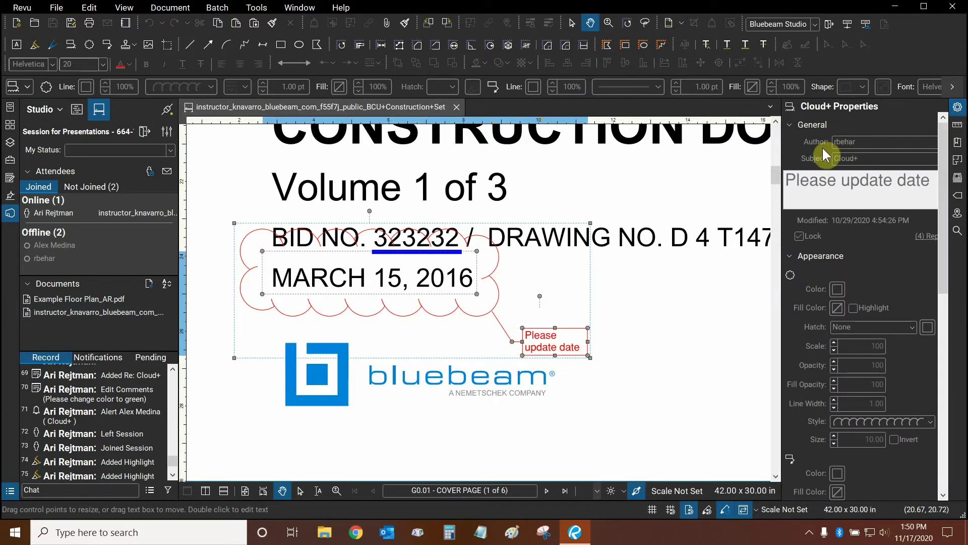
Step: Reply to the cloud markup with 'Please make this change'
right_click(498, 295)
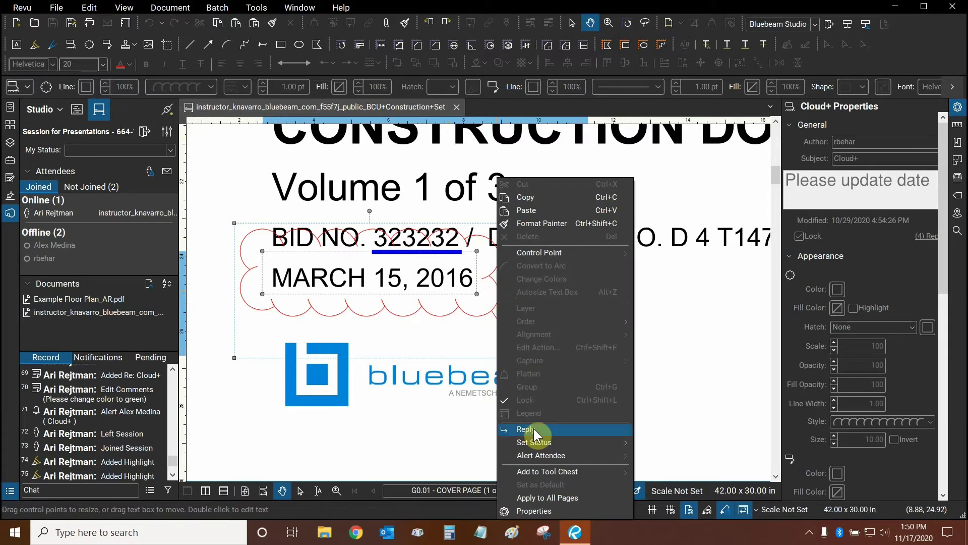
mouse_move(530, 456)
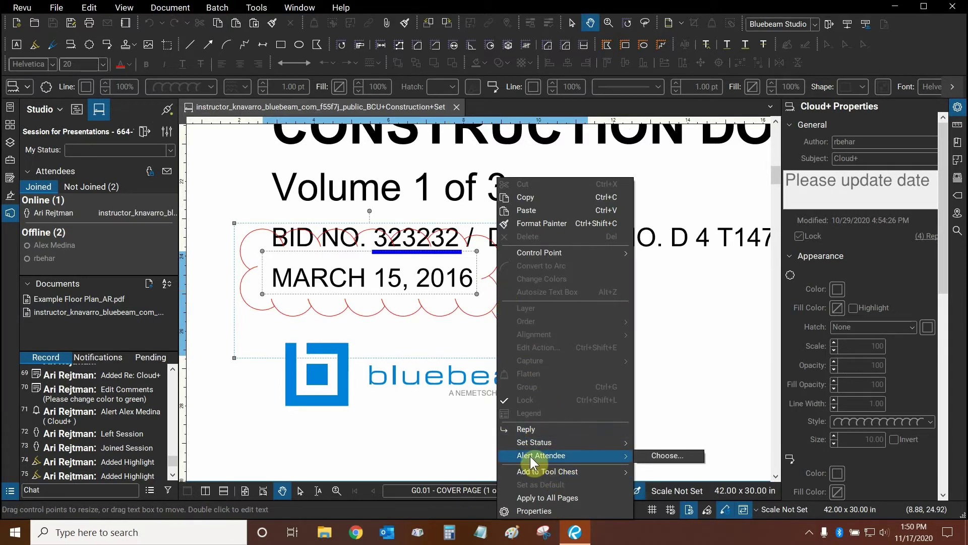
click(538, 429)
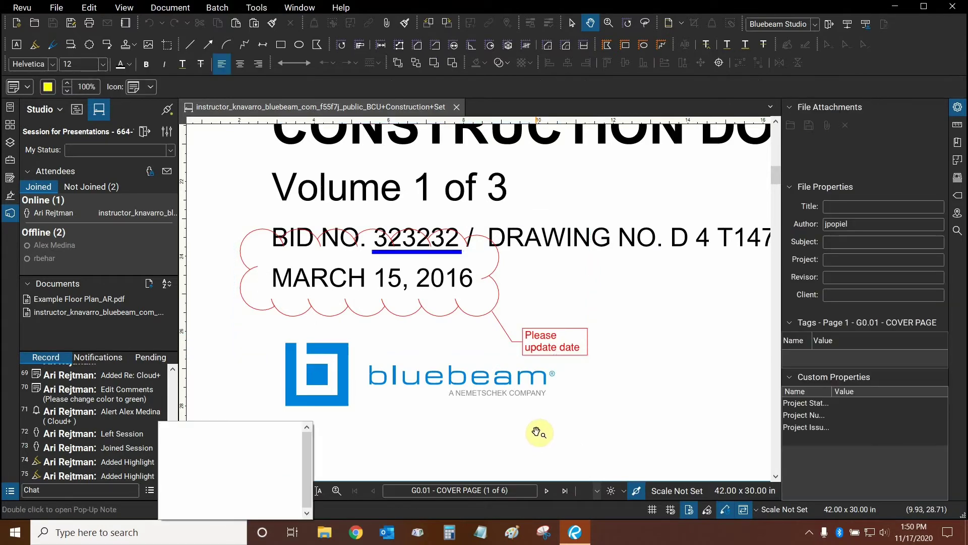
text(Please make this change)
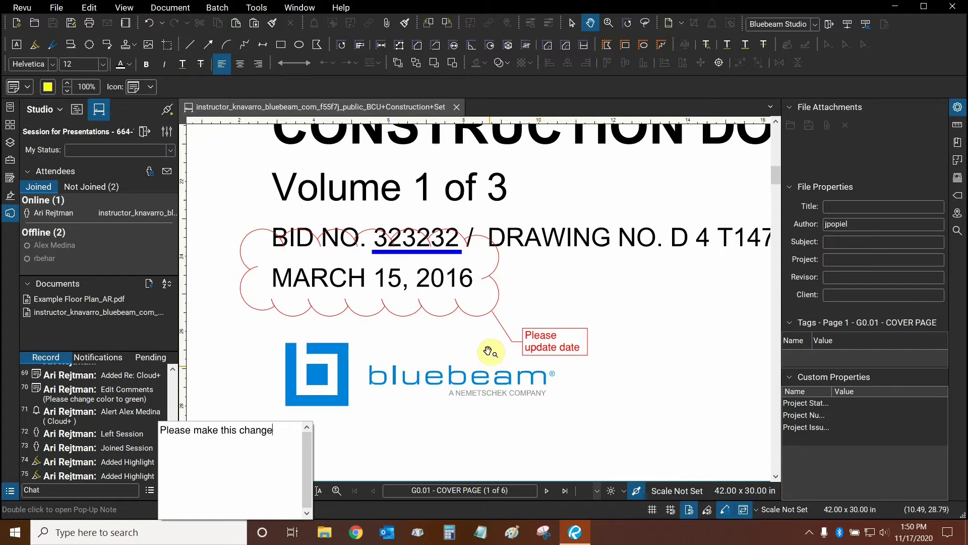
click(485, 319)
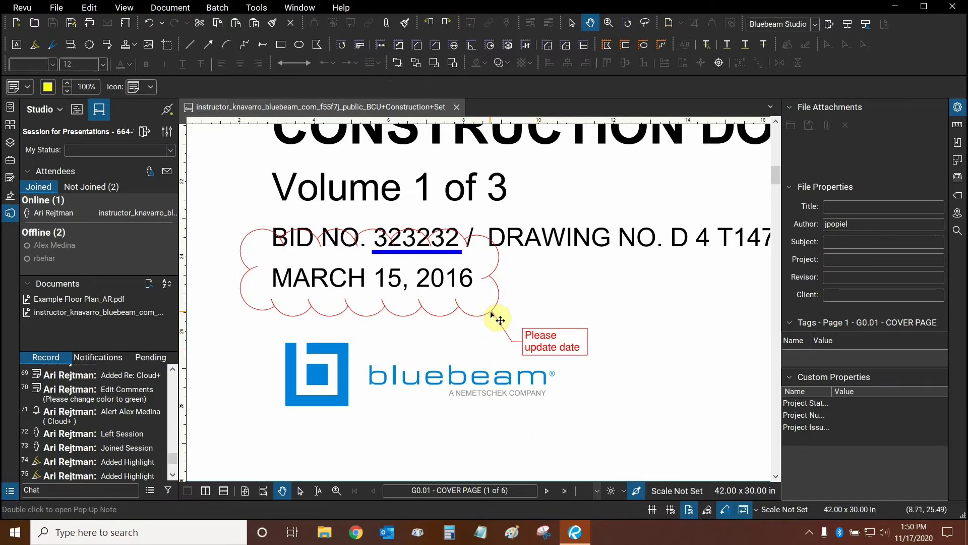
Step: Alert one chosen session attendee about the 'Please update date' cloud markup
click(490, 313)
right_click(492, 309)
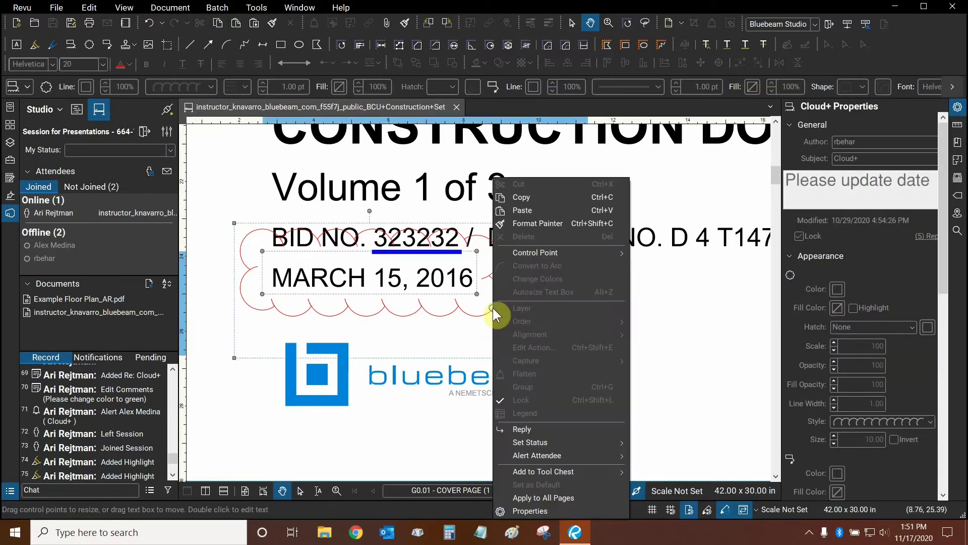
mouse_move(580, 457)
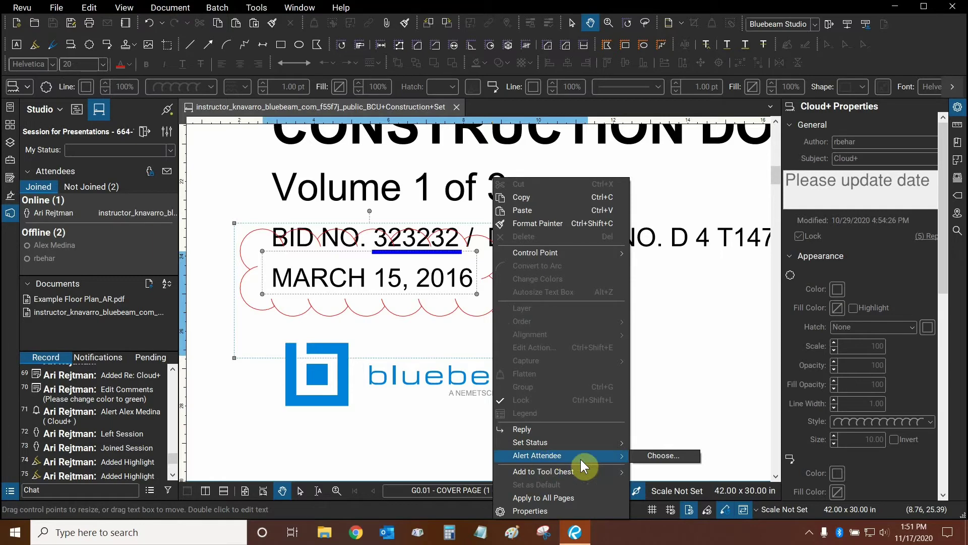
click(660, 456)
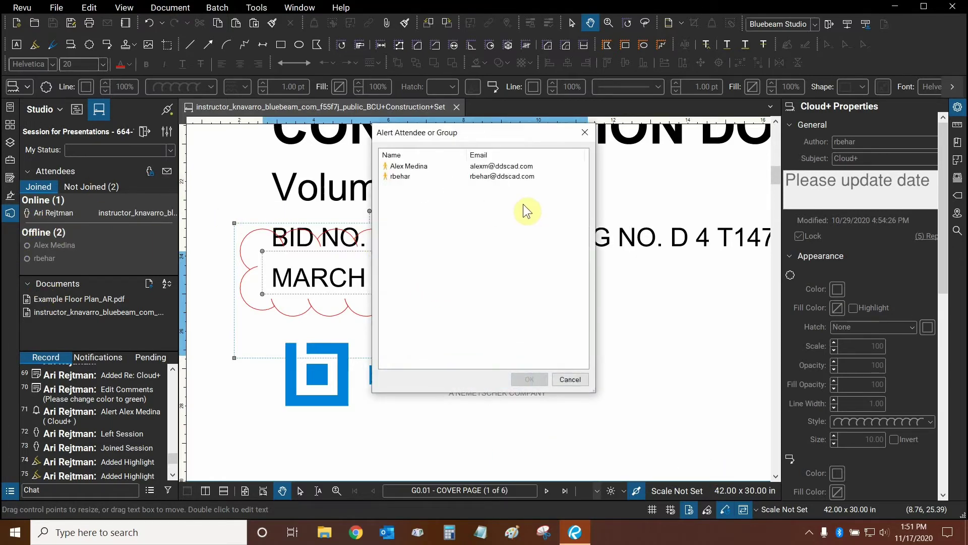
click(419, 167)
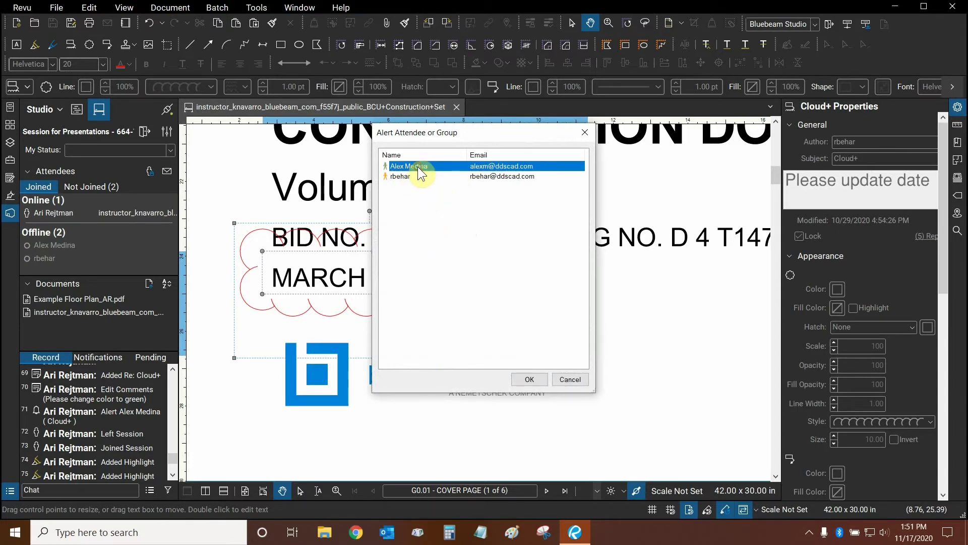
click(529, 379)
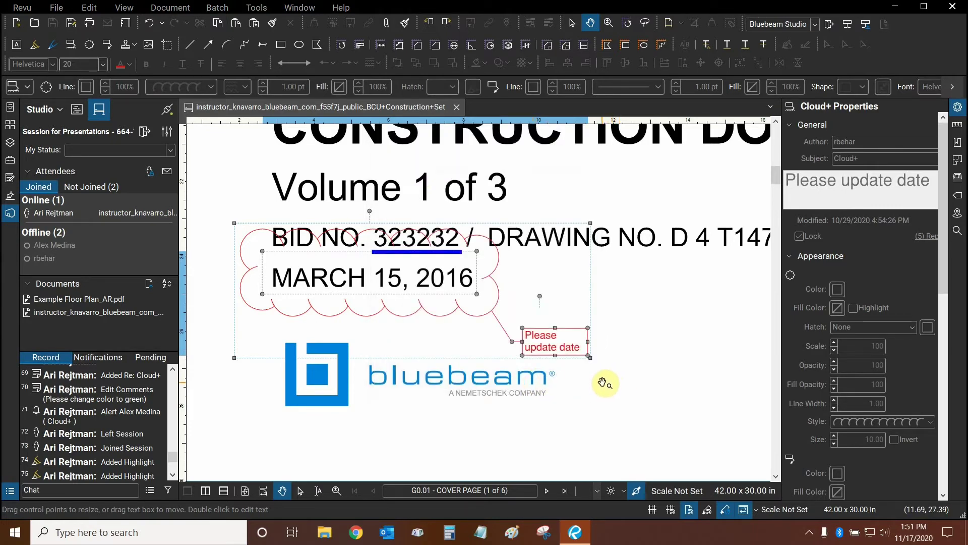
click(603, 382)
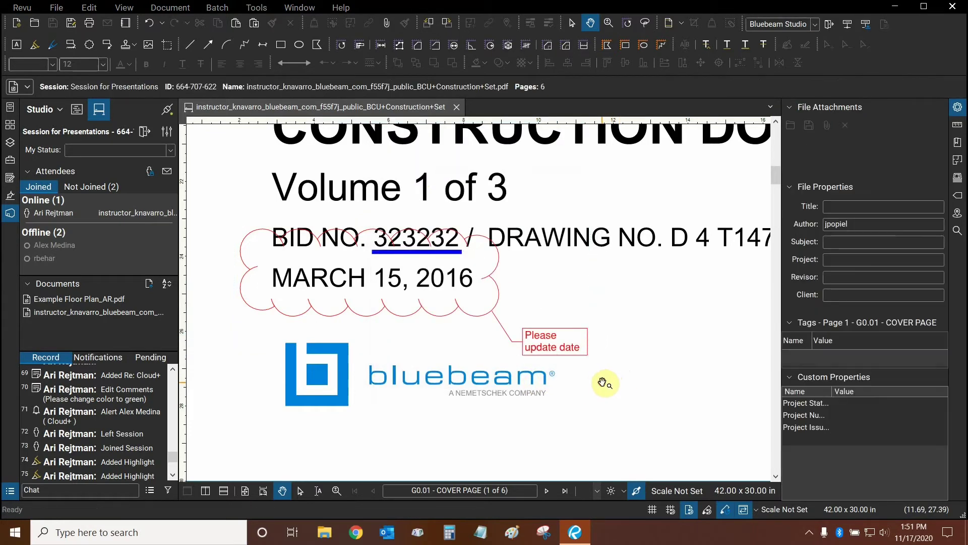
Step: Show the session notifications and follow the received alert to its Cloud+ markup
click(96, 359)
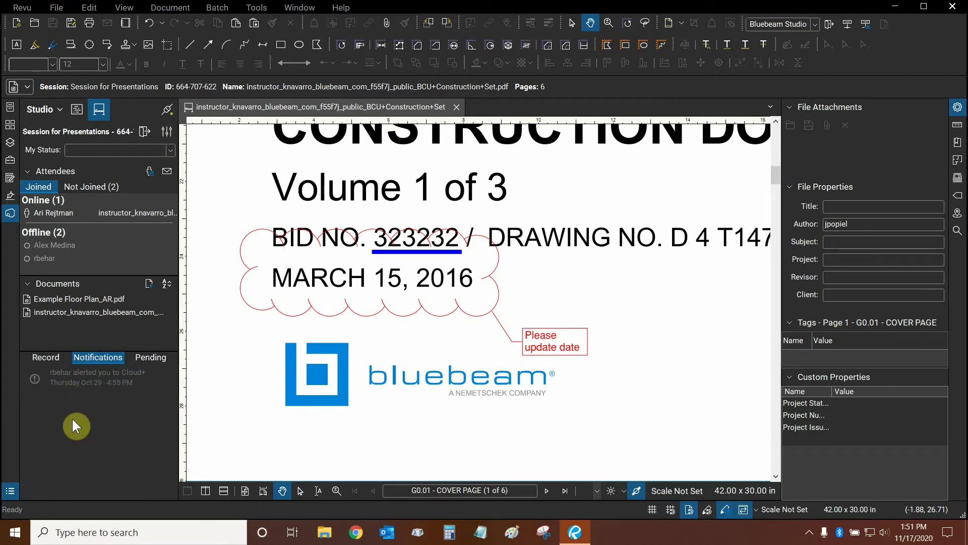
drag(655, 282, 344, 318)
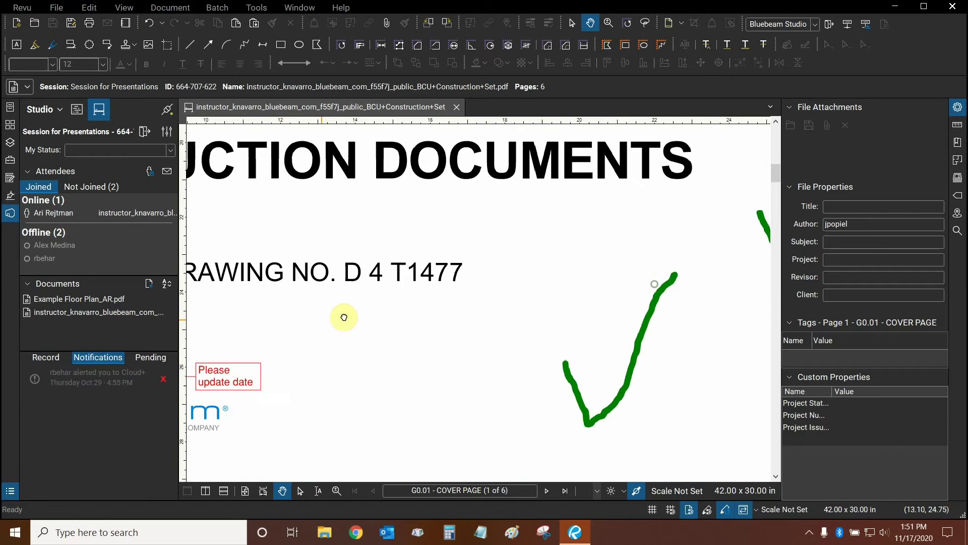
scroll(344, 317, down, 3)
drag(465, 335, 512, 219)
scroll(437, 273, up, 2)
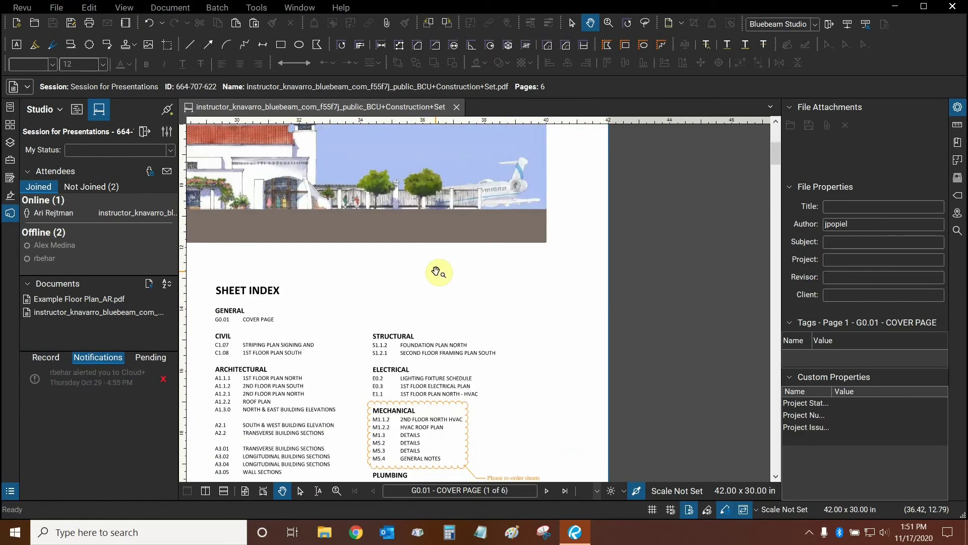
scroll(439, 283, up, 3)
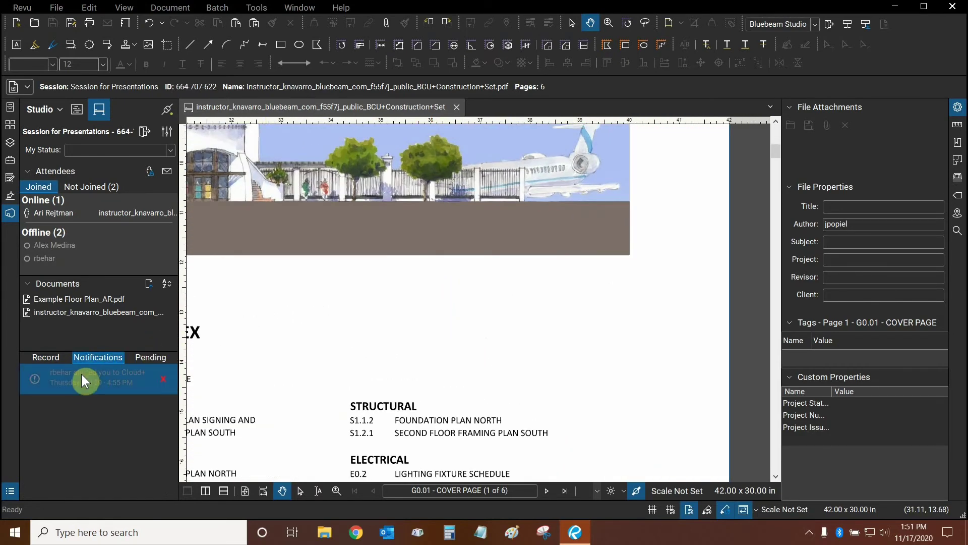
double_click(80, 382)
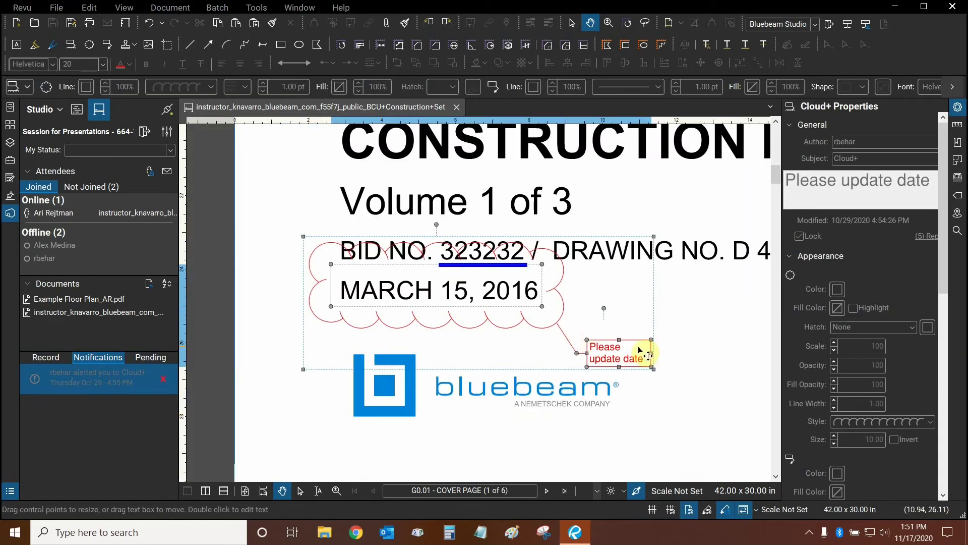
Step: List the cloud's five replies in the Markups List and widen the Date column
click(9, 491)
drag(697, 293, 631, 235)
click(634, 240)
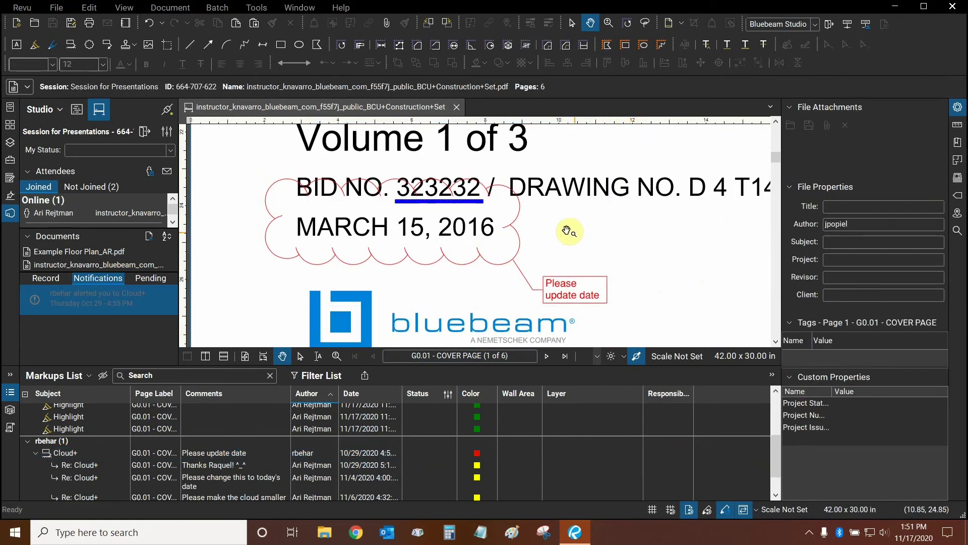
click(513, 232)
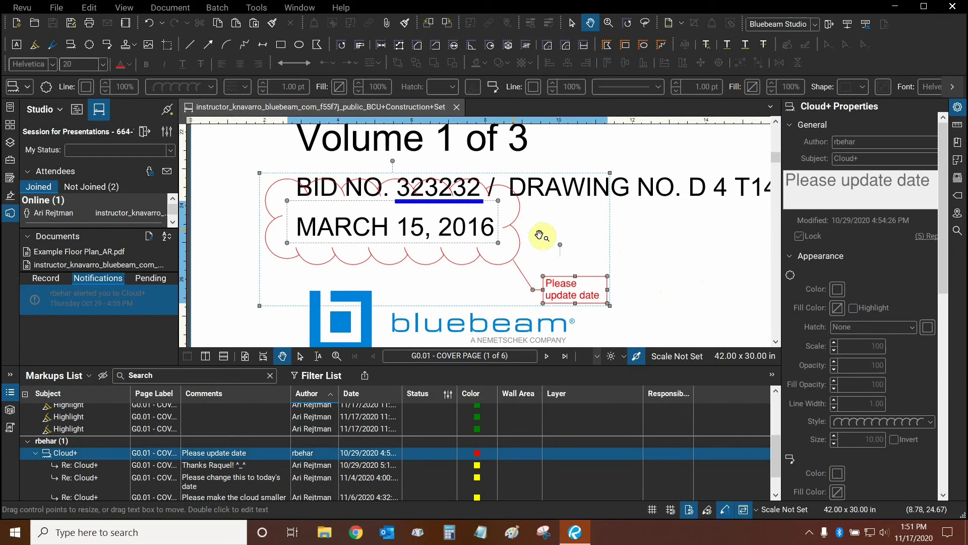
click(775, 495)
click(775, 495)
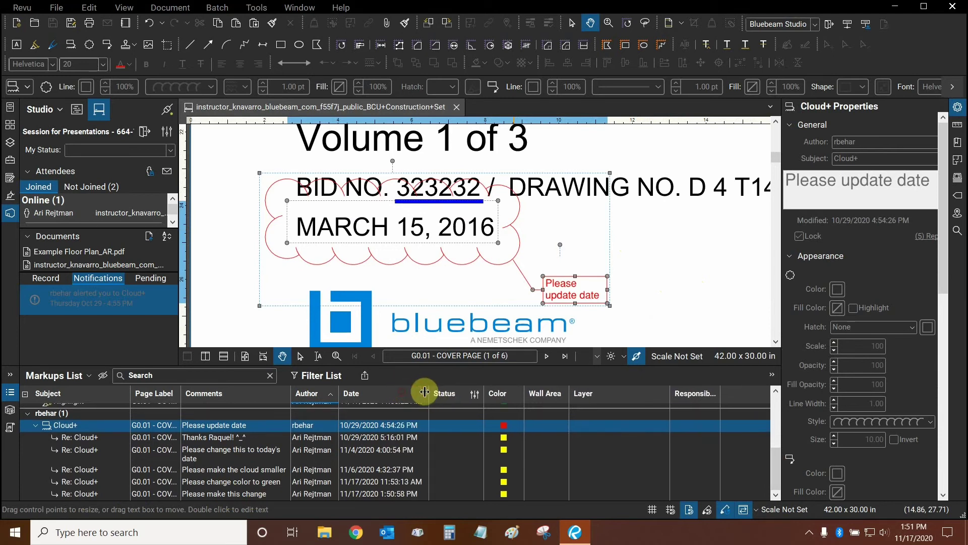
mouse_move(424, 391)
mouse_down()
mouse_move(438, 389)
mouse_move(427, 392)
mouse_up()
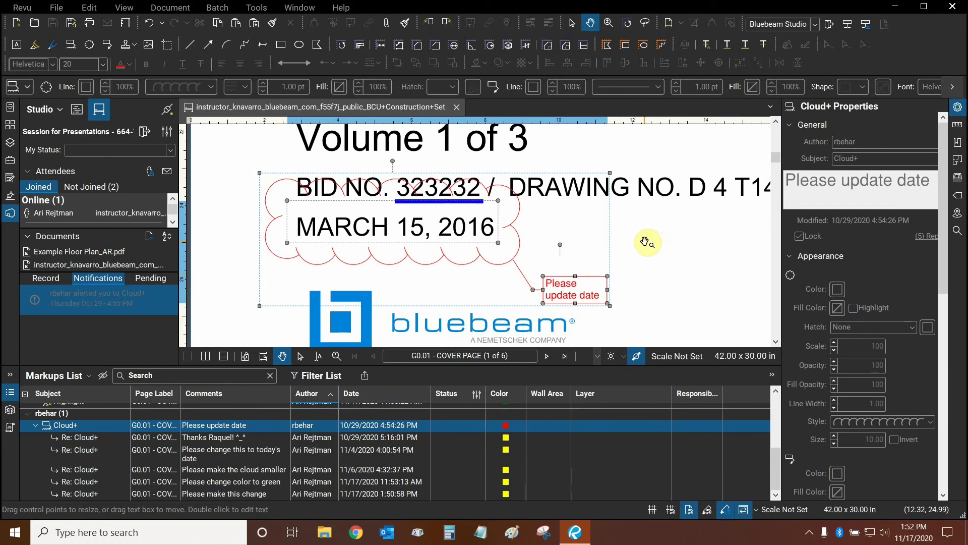
Step: Fit the whole cover page in view with Ctrl+0 and clear the markup selection
key(ctrl+0)
click(530, 148)
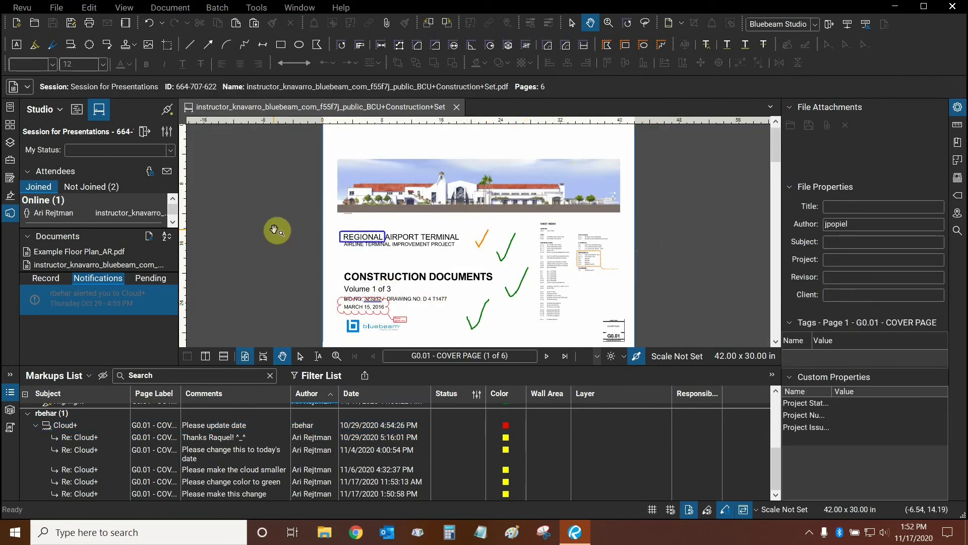